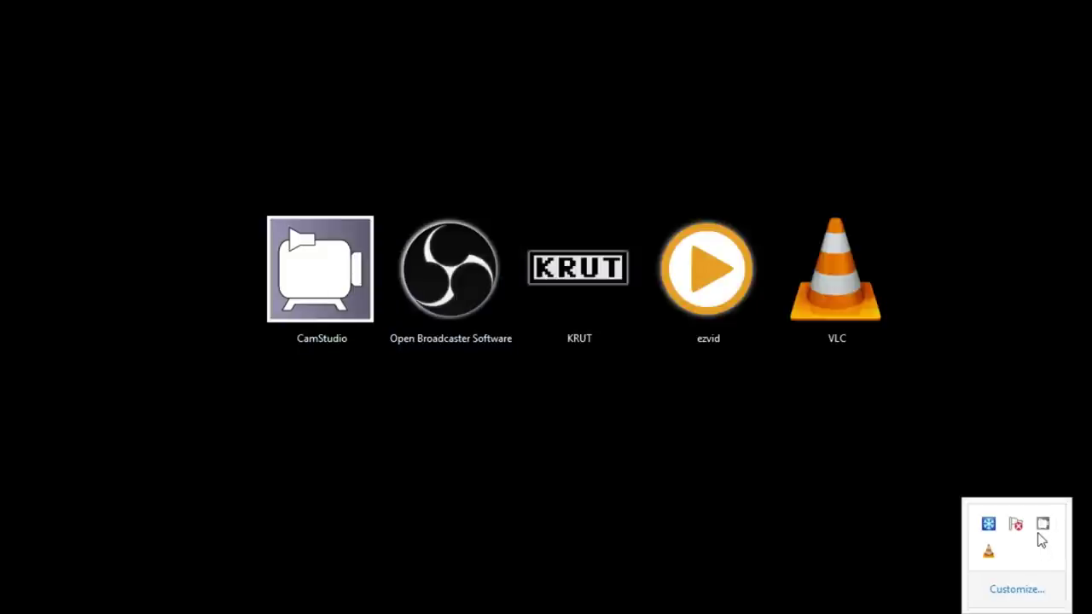
- Bring up CamStudio from the tray and set its recording region to Full Screen
click(1042, 526)
drag(785, 150, 359, 150)
click(836, 515)
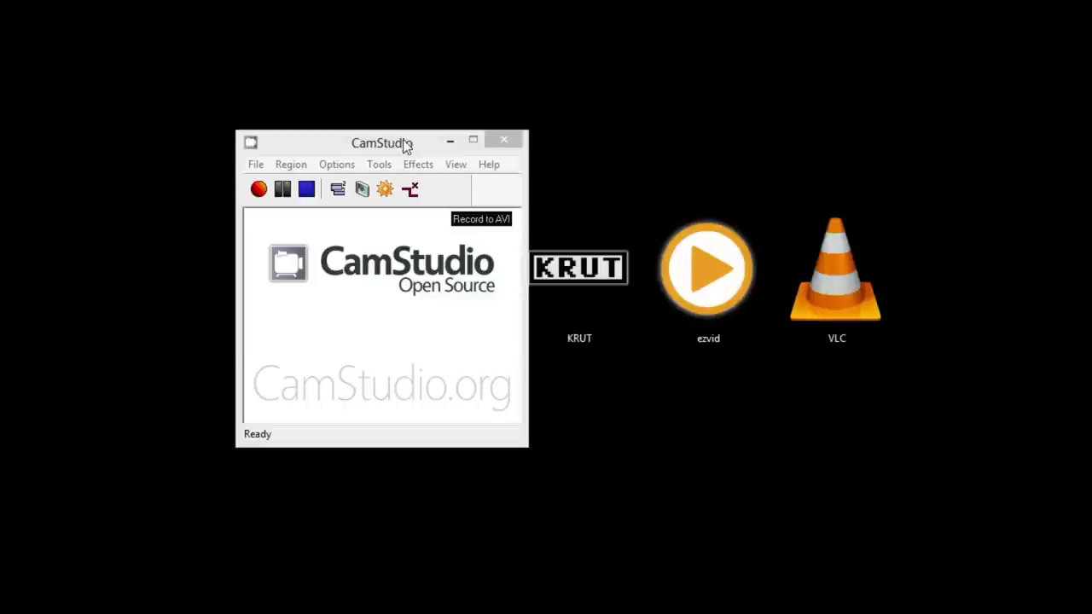
drag(403, 148, 388, 118)
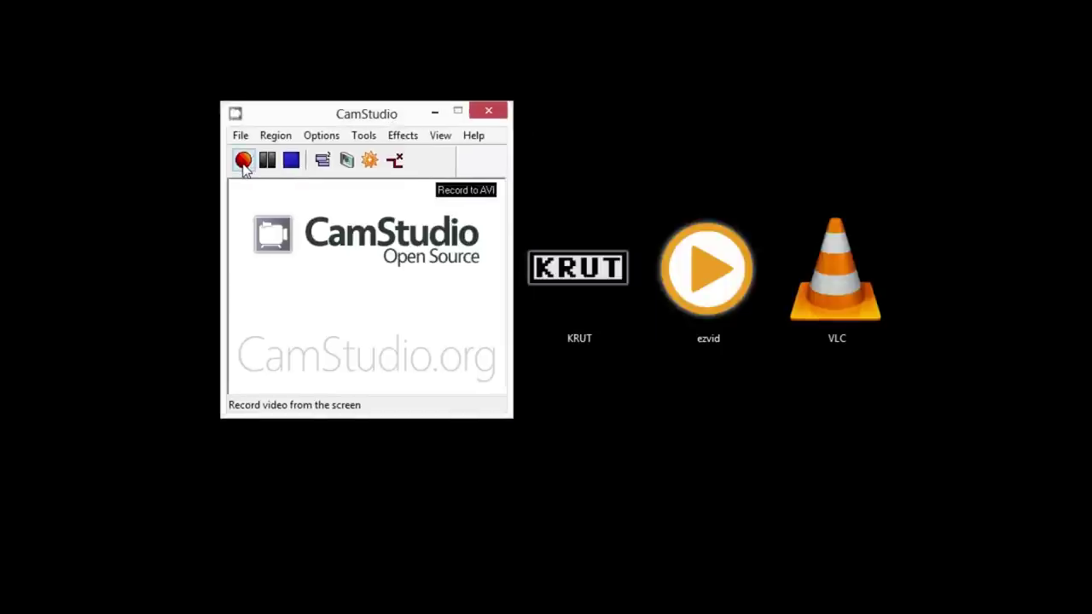
click(275, 135)
click(209, 212)
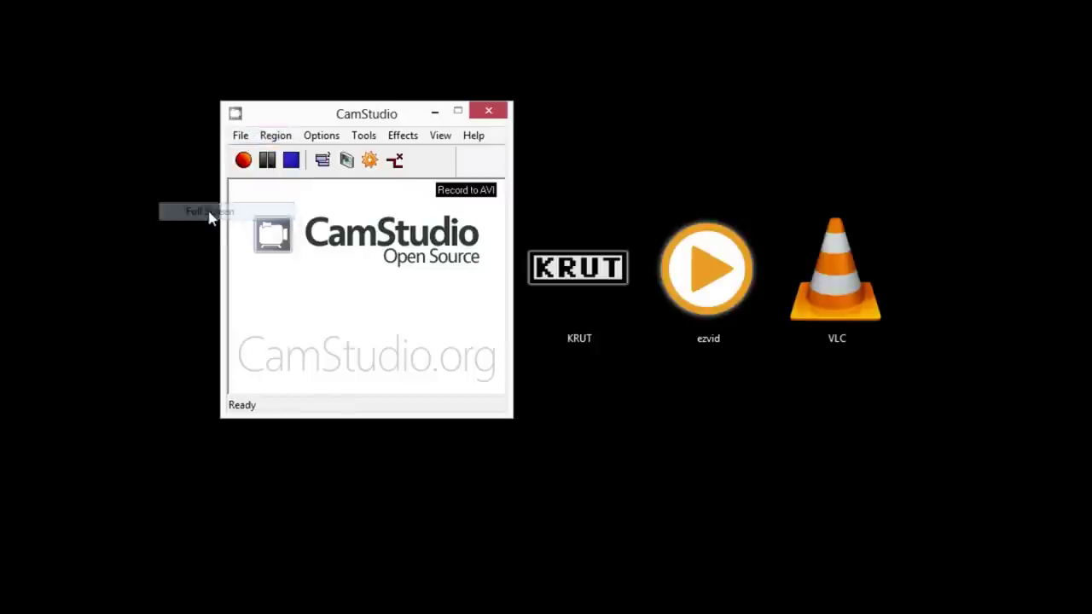
- Record a short full-screen clip, stop it from the tray icon, and minimise CamStudio
click(243, 159)
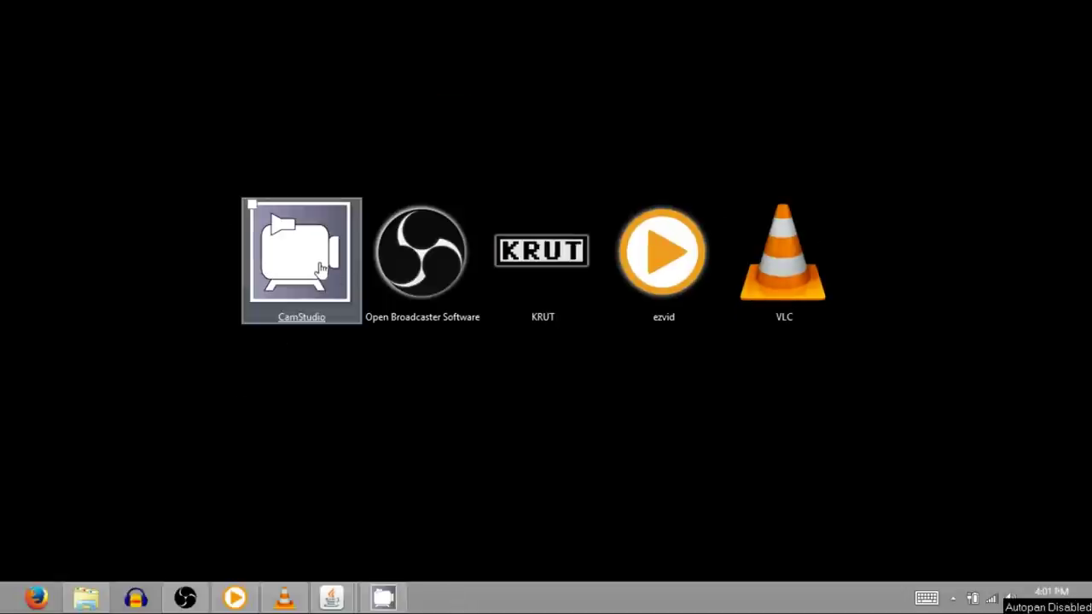
click(952, 598)
right_click(978, 493)
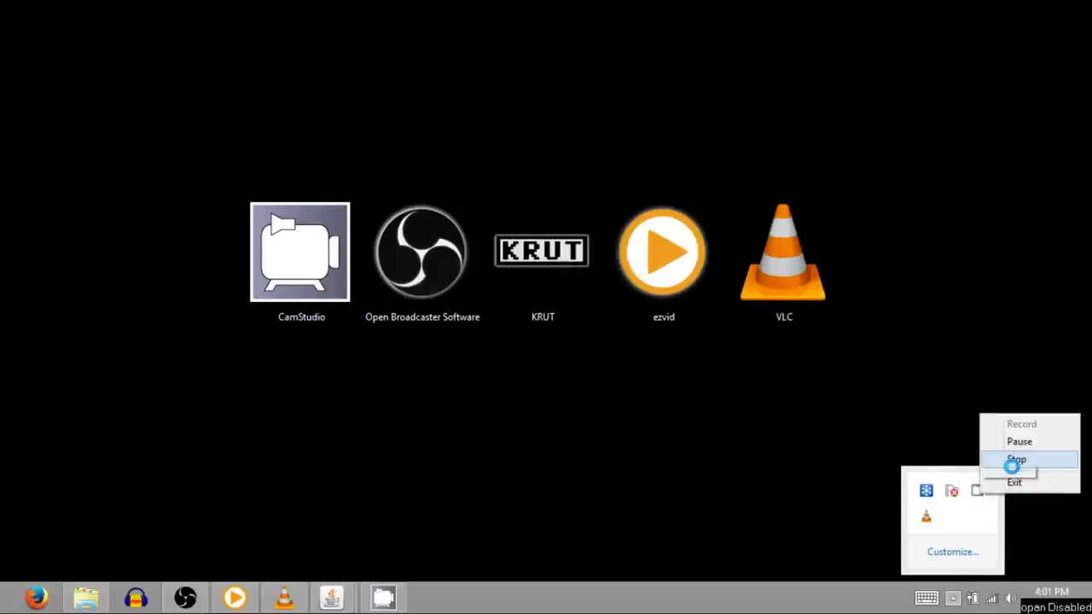
click(1015, 460)
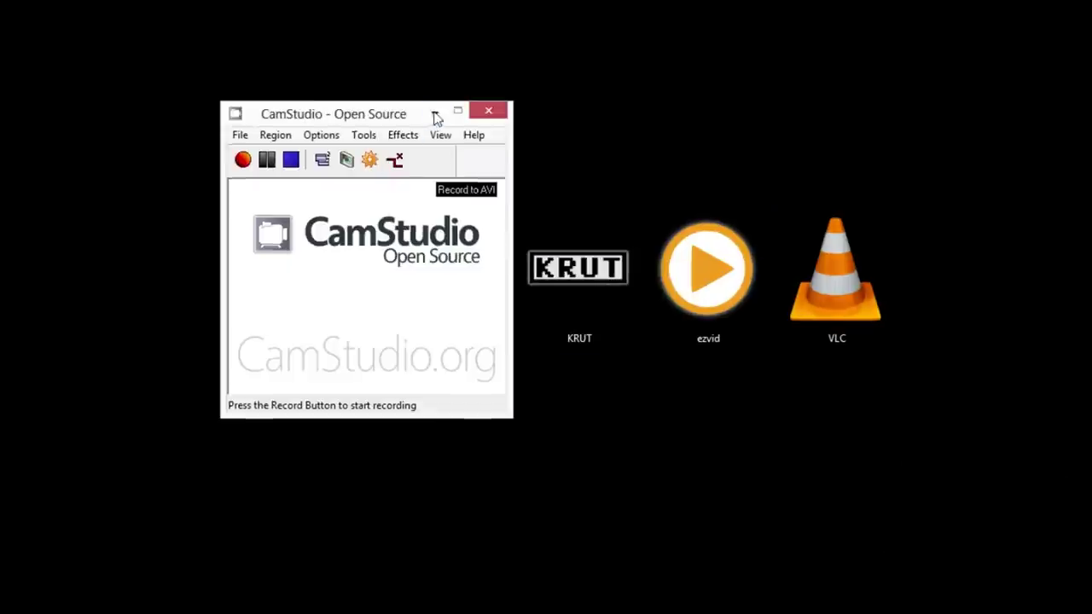
click(435, 116)
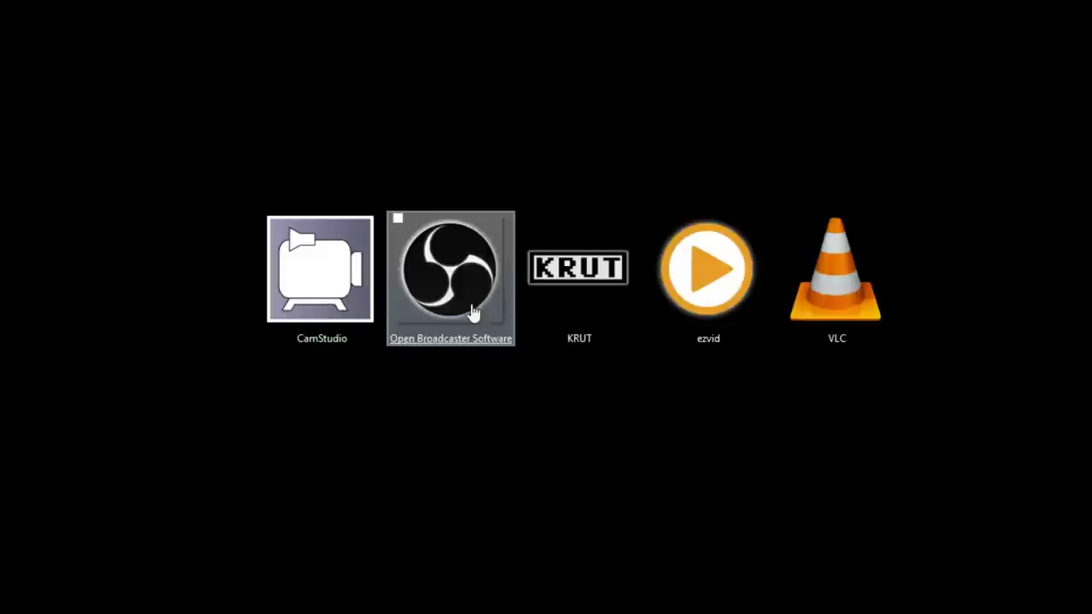
- Restore the OBS window and move it up-left to view the Monitor Capture recording
click(249, 609)
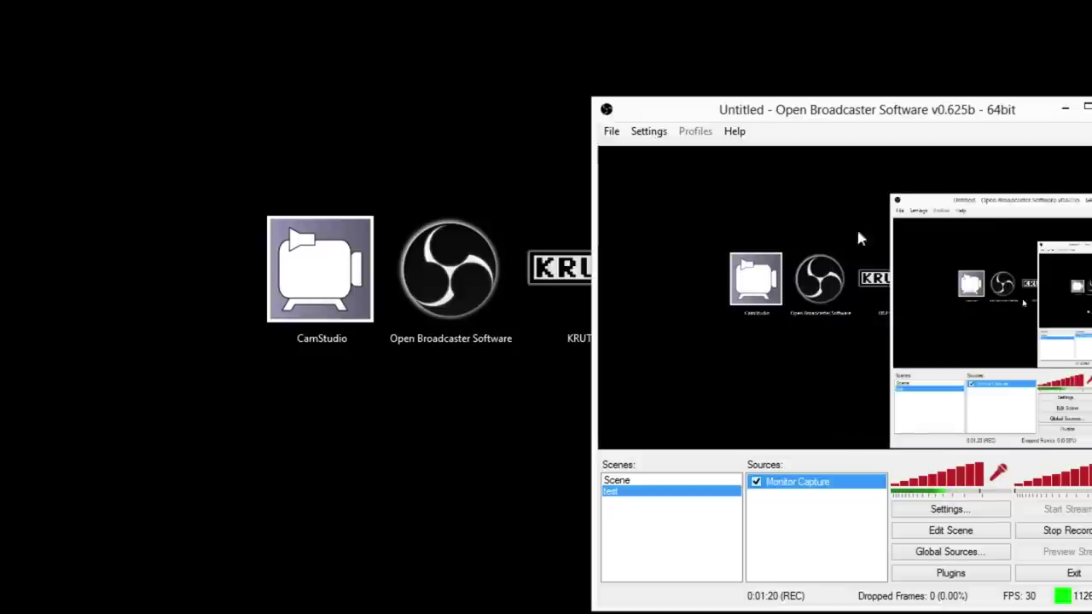
mouse_move(846, 109)
mouse_down()
mouse_move(797, 66)
mouse_move(446, 74)
mouse_up()
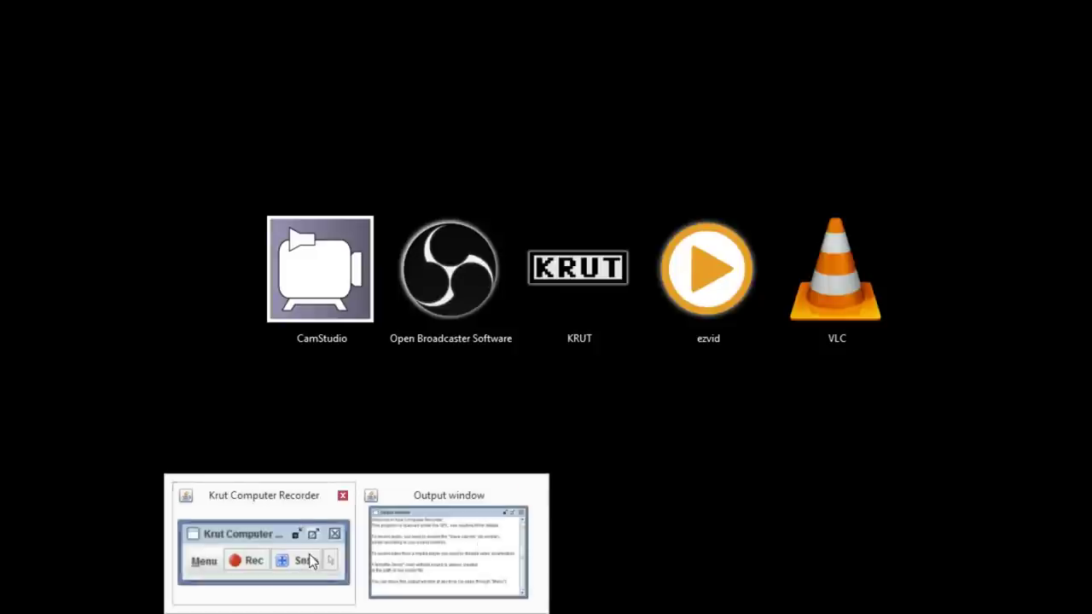
- Bring Krut's recorder forward and open its Settings/Save Files window
click(313, 556)
click(437, 568)
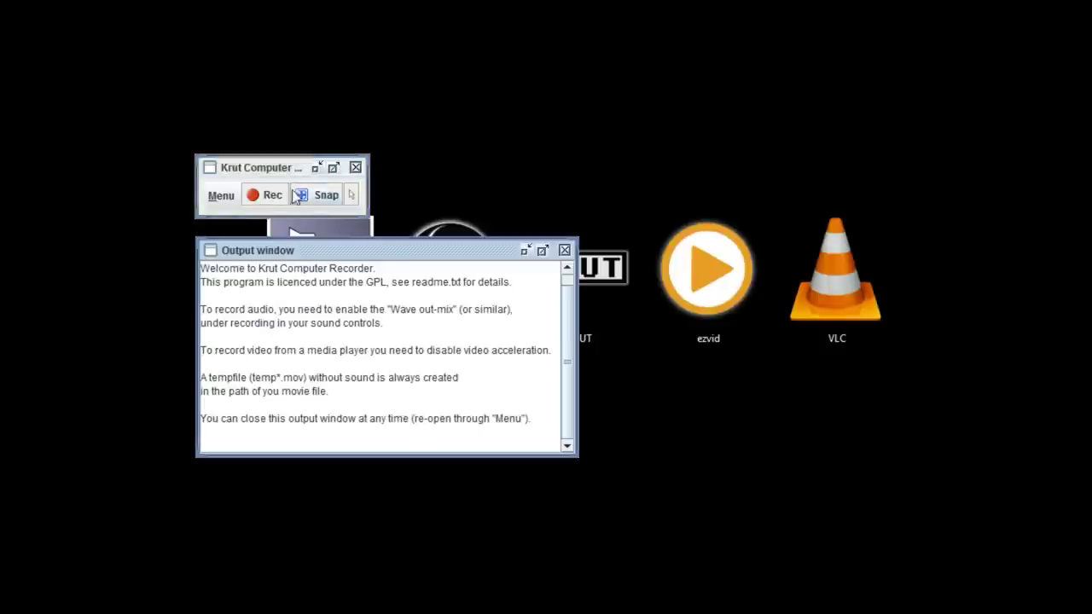
click(222, 198)
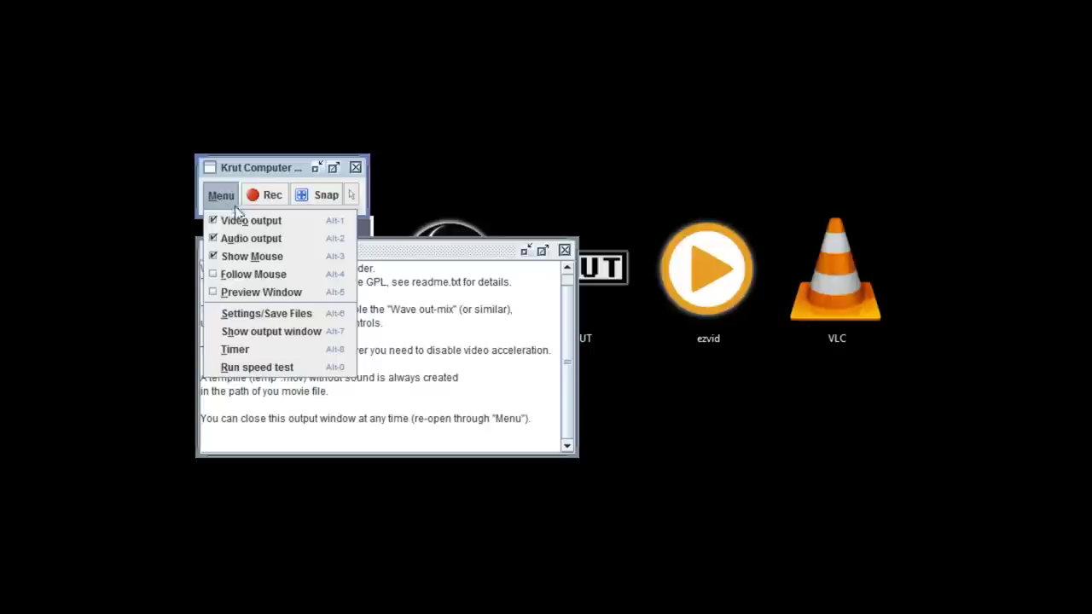
click(247, 320)
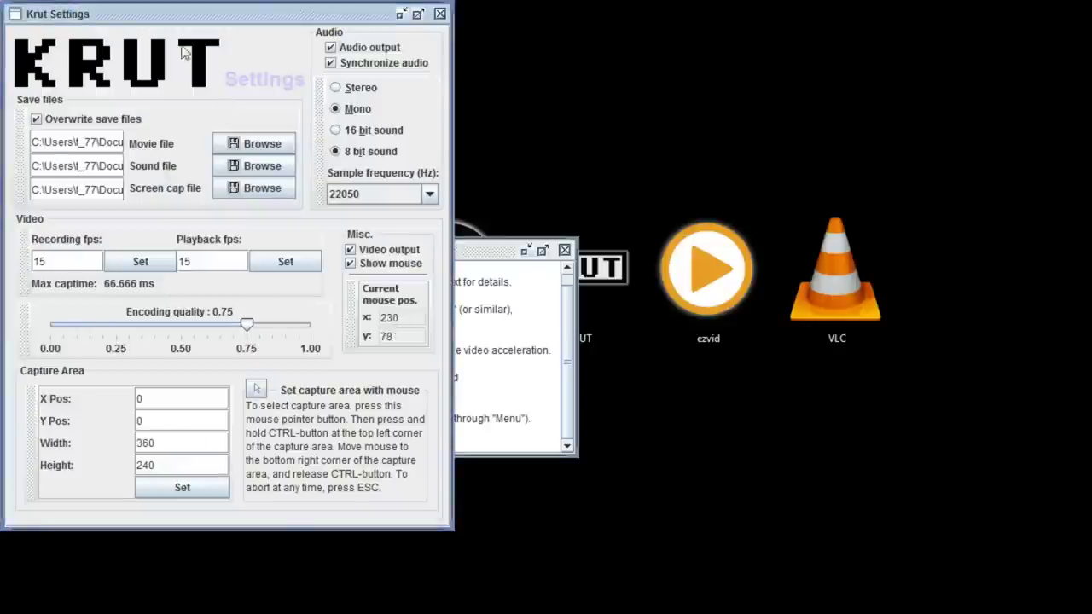
mouse_move(158, 12)
mouse_down()
mouse_move(753, 75)
mouse_move(738, 54)
mouse_up()
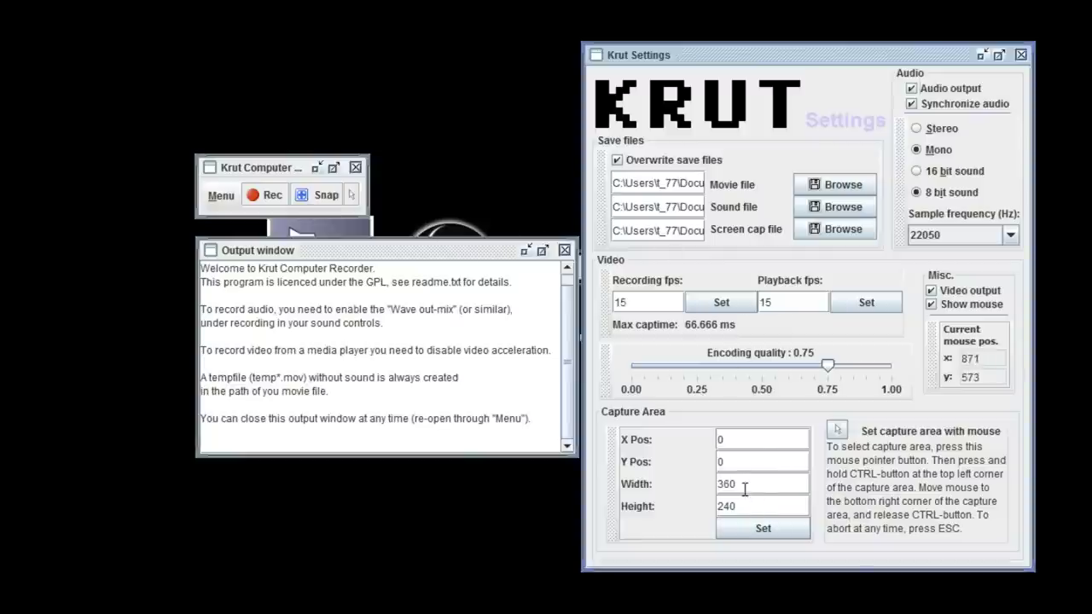
- Set Krut's capture area to 1366 × 768 and start recording
drag(744, 483, 662, 476)
text(1366)
right_click(539, 544)
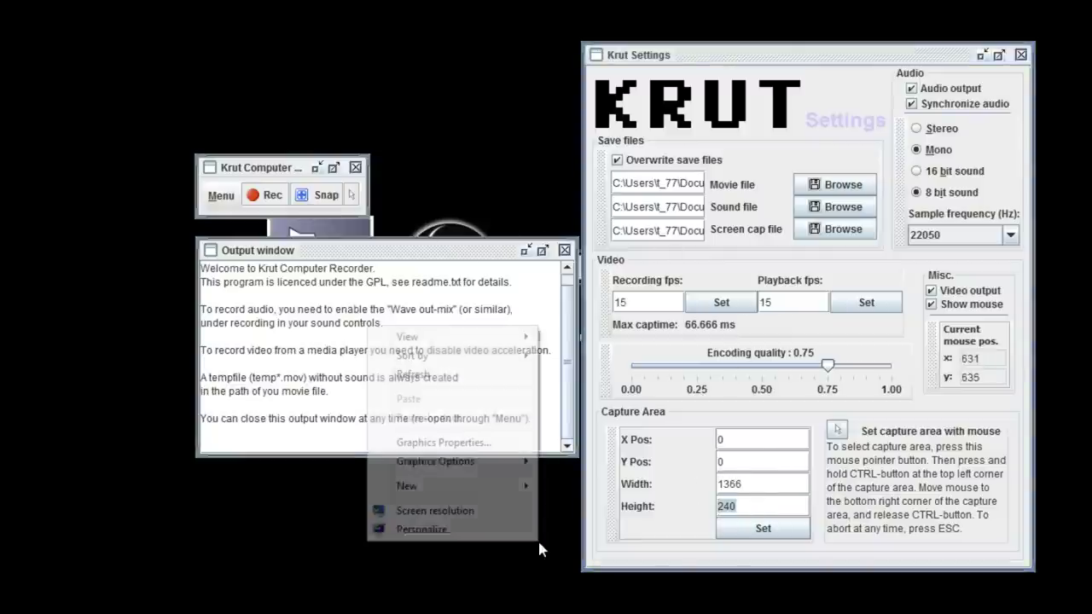
key(Escape)
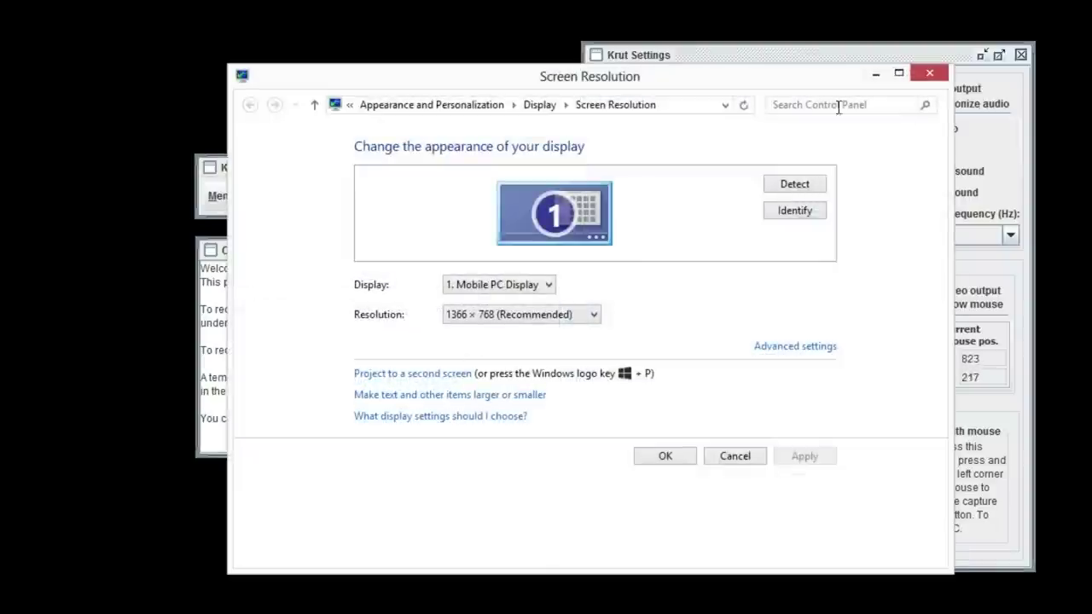
click(900, 73)
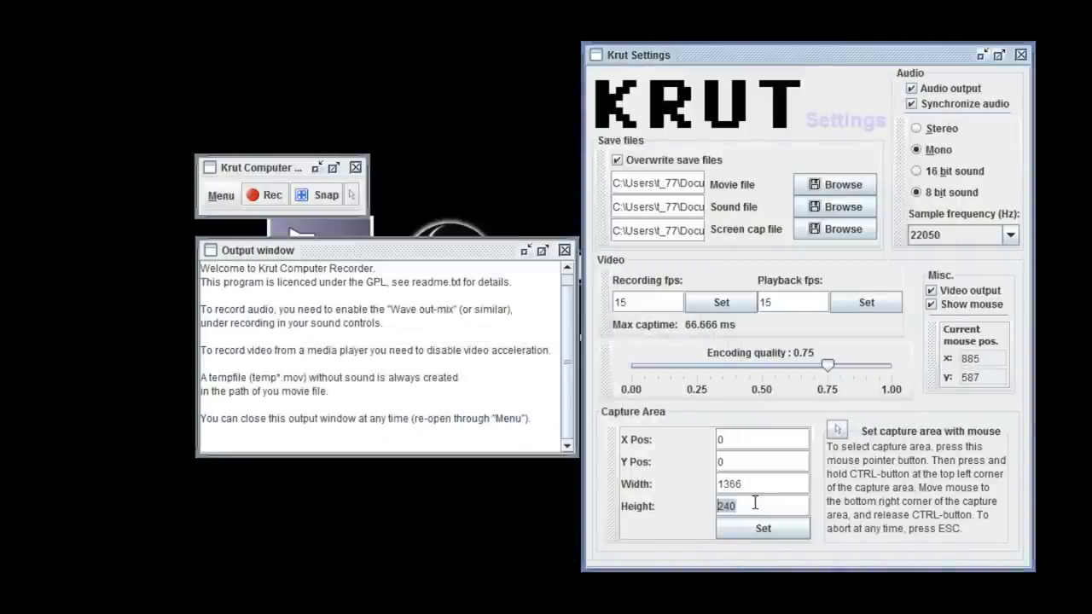
click(754, 503)
key(BackSpace)
key(BackSpace)
key(BackSpace)
text(68)
click(762, 528)
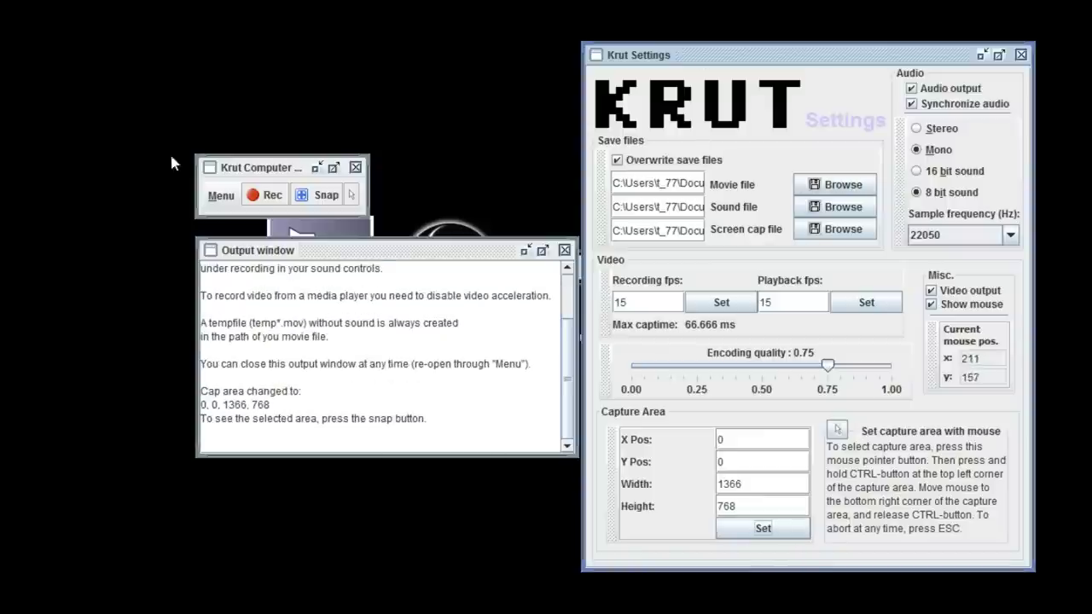
click(258, 196)
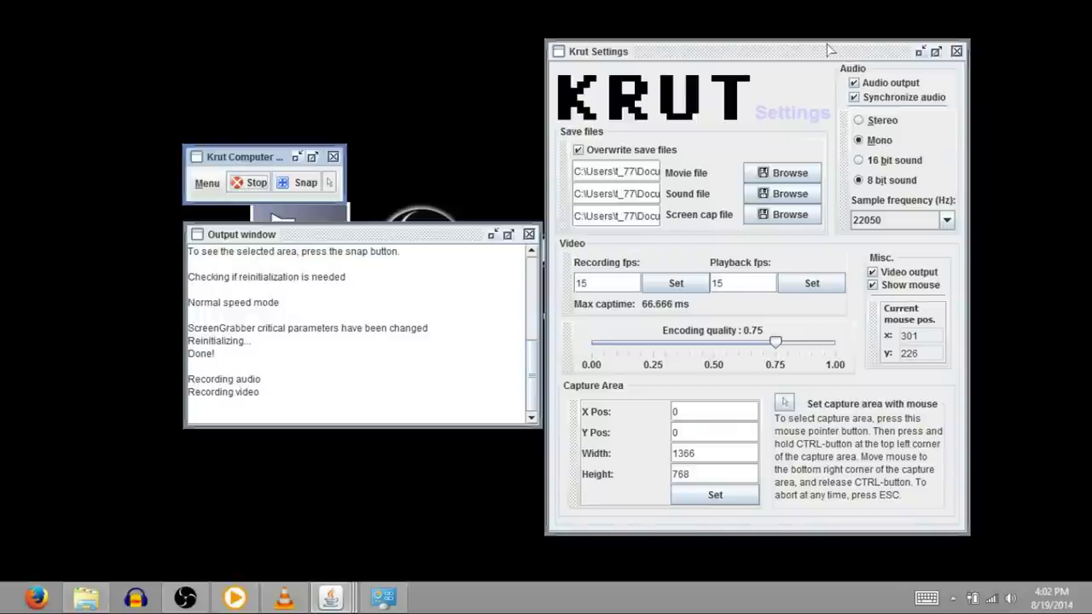
- Stop the Krut recording to save the movie, then minimise the recorder and output windows
drag(852, 51, 372, 53)
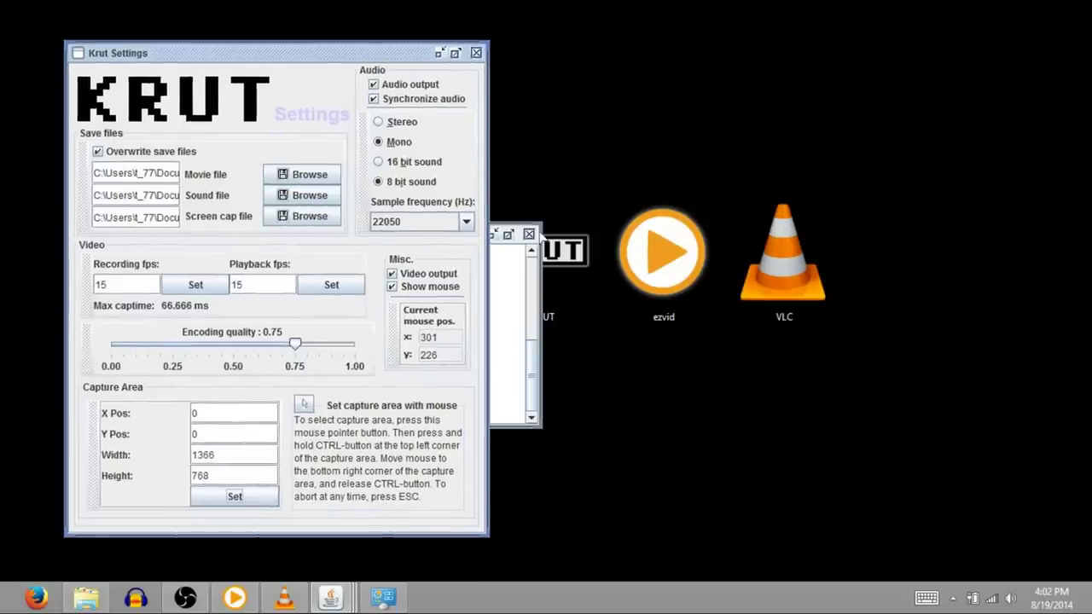
mouse_move(349, 55)
mouse_down()
mouse_move(911, 32)
mouse_move(842, 46)
mouse_up()
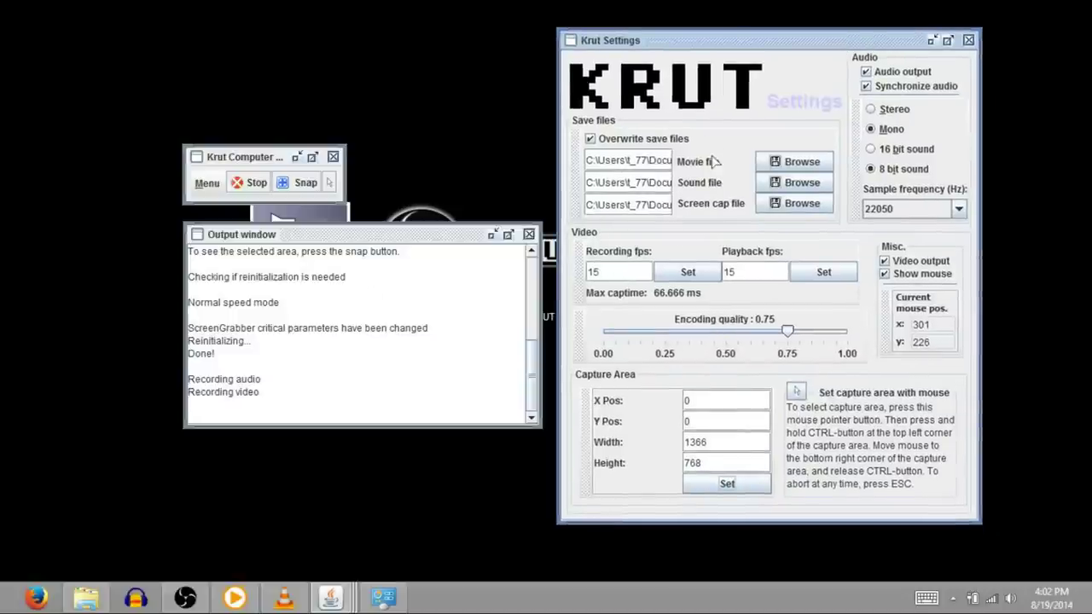
click(250, 185)
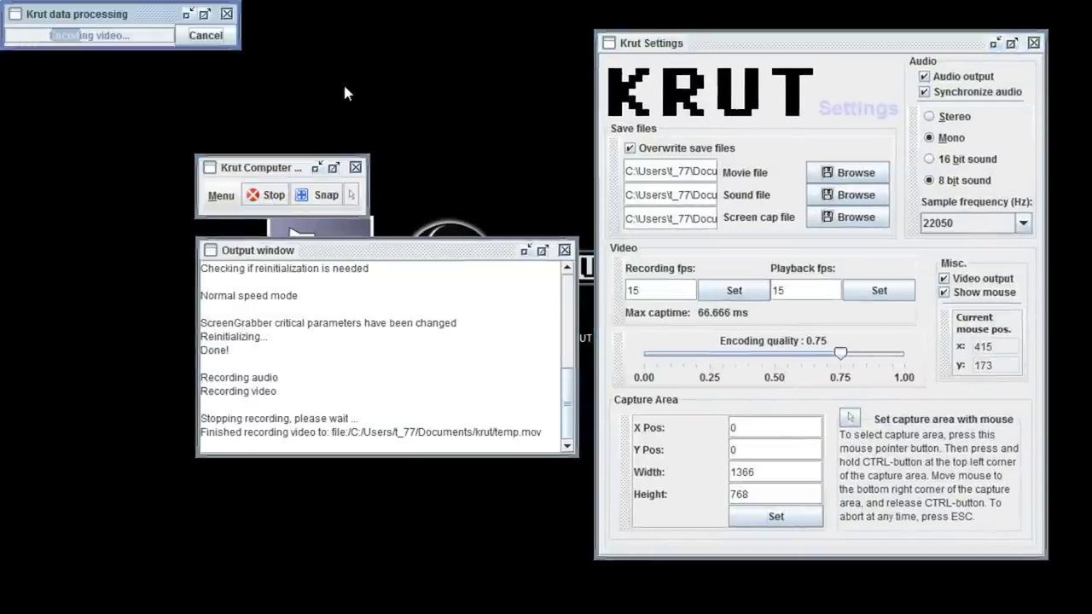
click(316, 168)
click(524, 250)
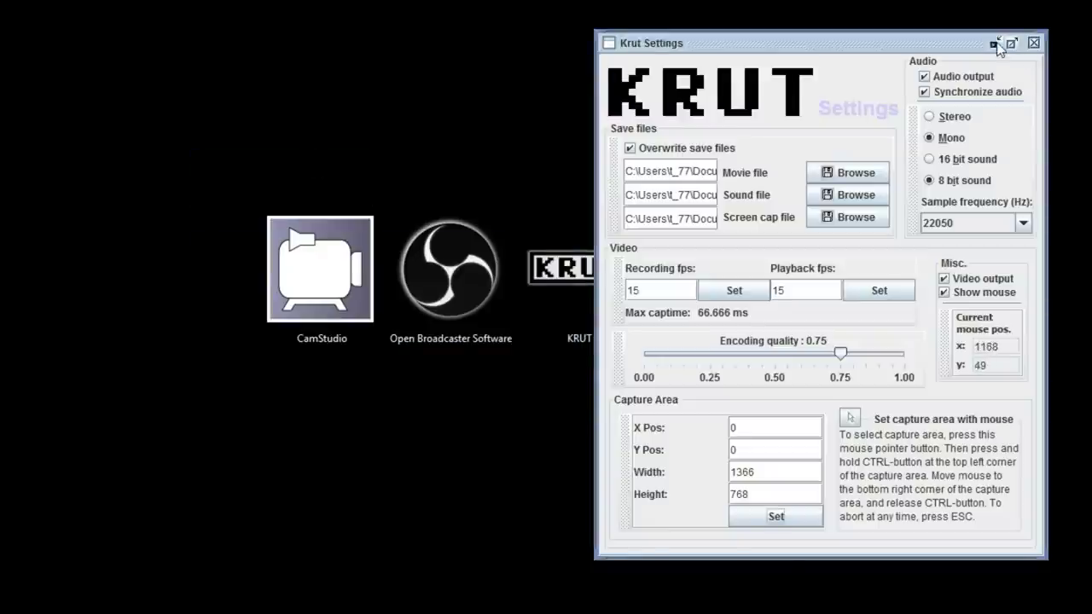
- Minimise Krut's settings and start a new ezvid project
click(996, 43)
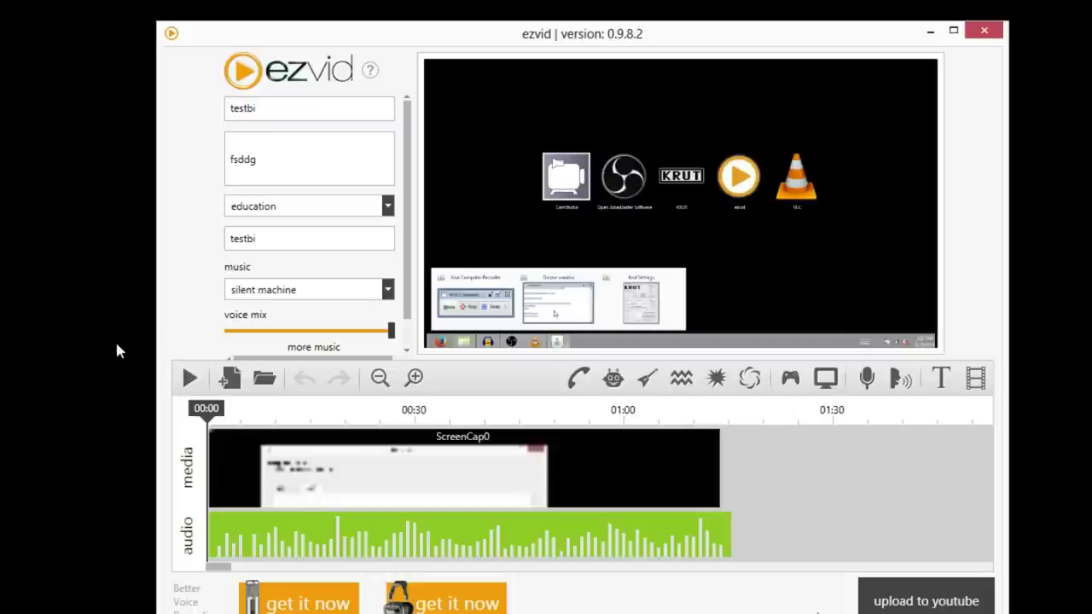
click(228, 380)
click(968, 69)
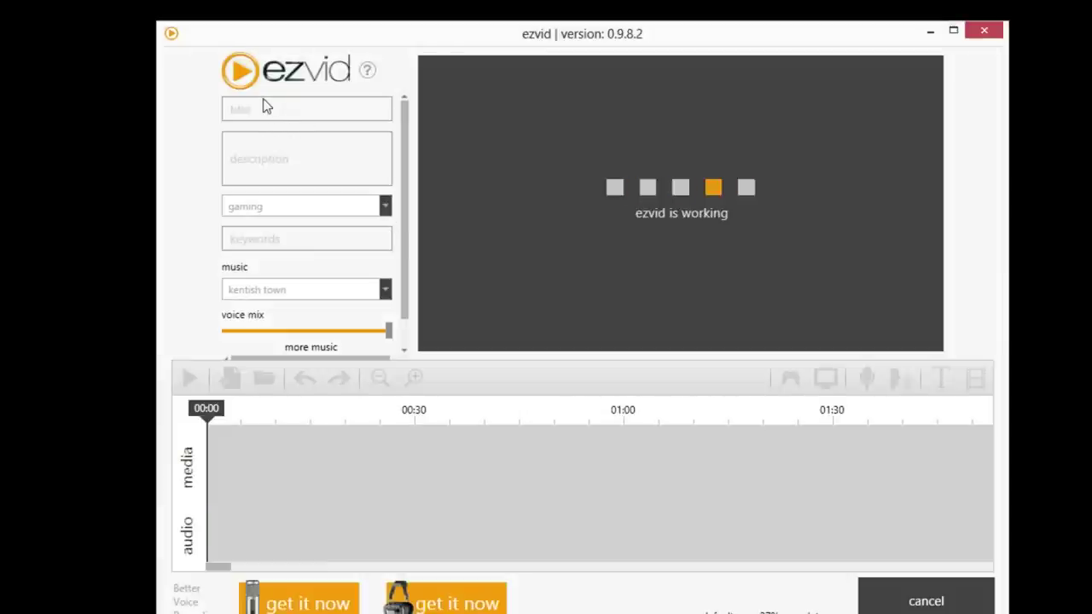
- Give the project title and description 'new' and the category education
click(247, 107)
text(new)
click(261, 161)
text(new)
click(290, 208)
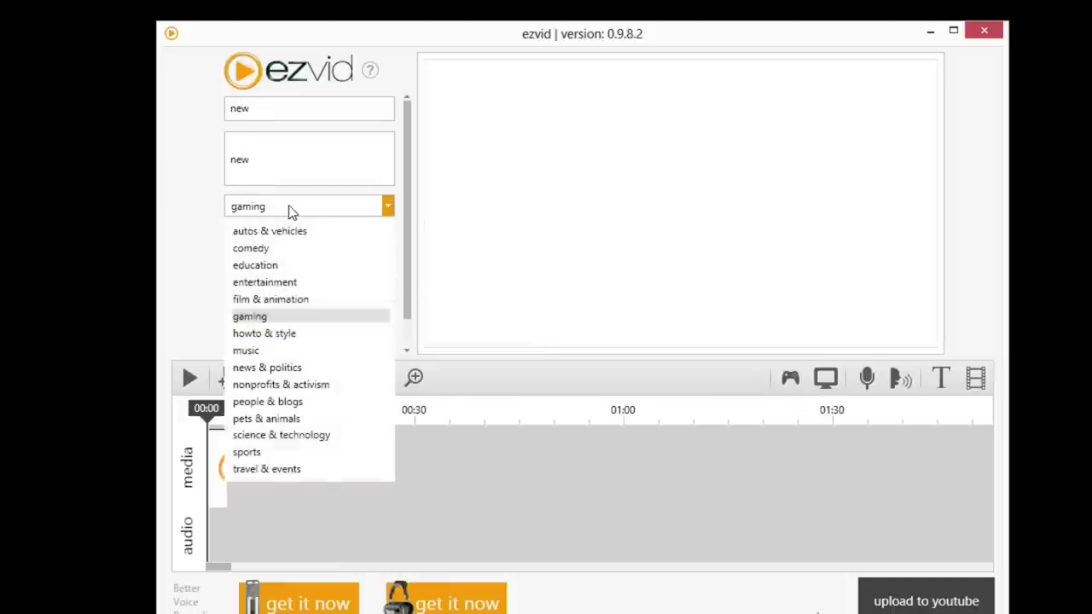
click(239, 270)
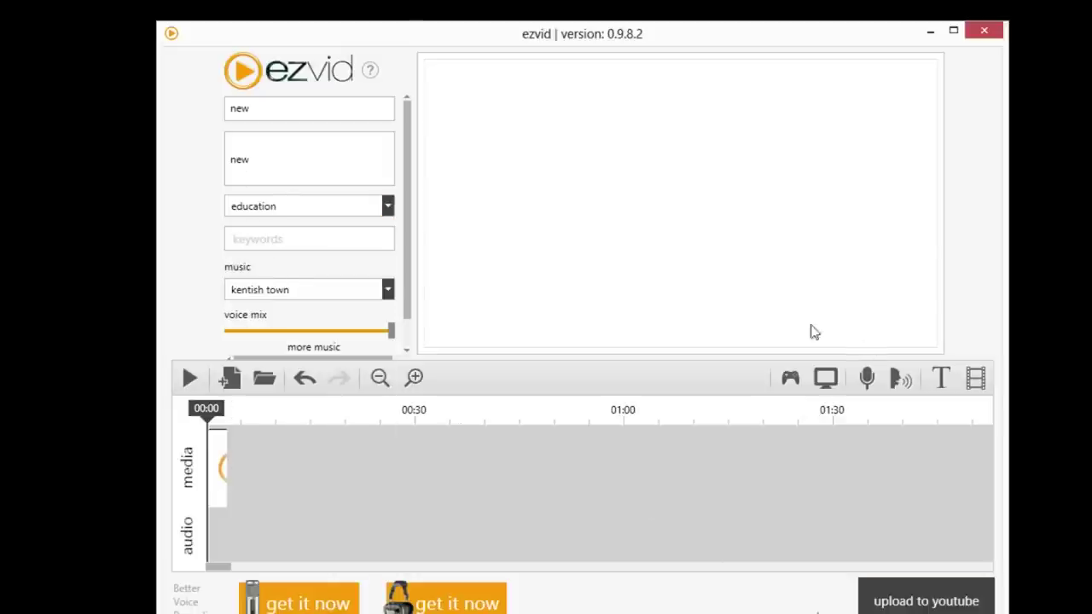
- Start an ezvid screen capture and stamp red thumbs-up marks near the KRUT and CamStudio icons
click(825, 378)
click(669, 458)
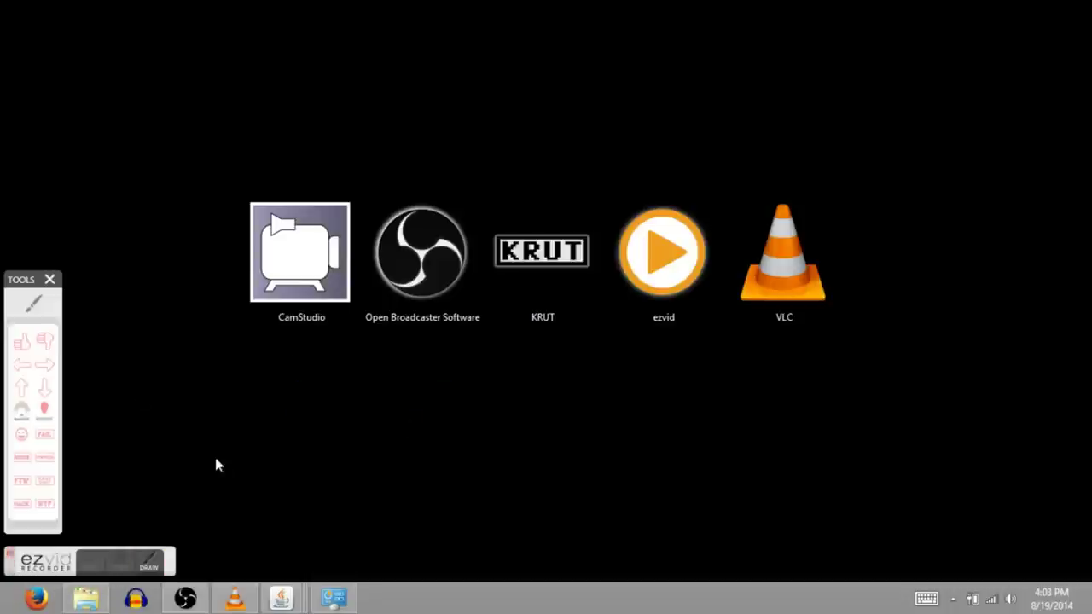
click(22, 342)
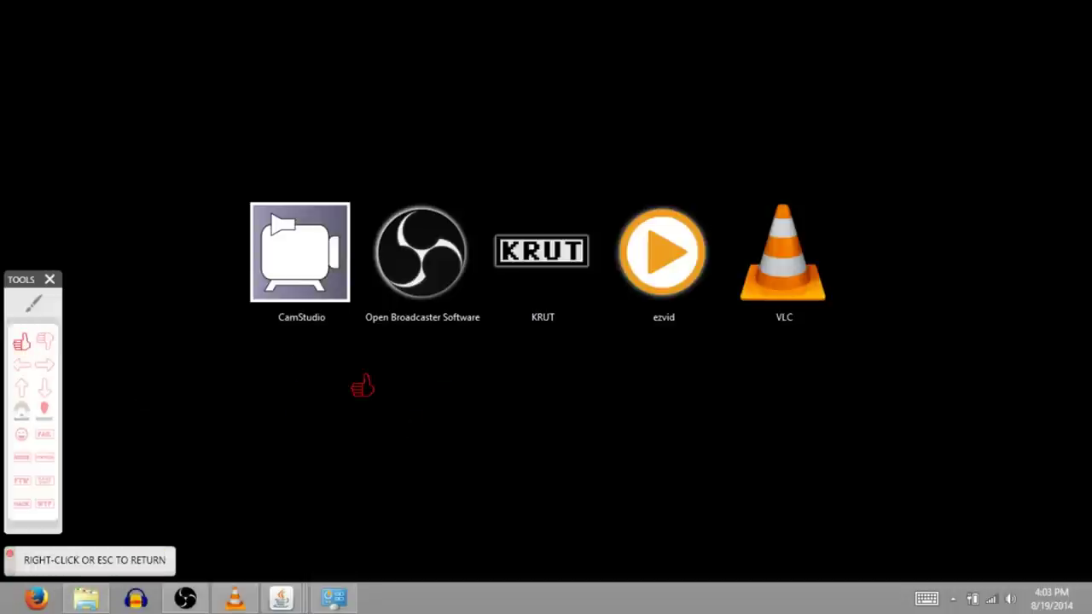
click(445, 329)
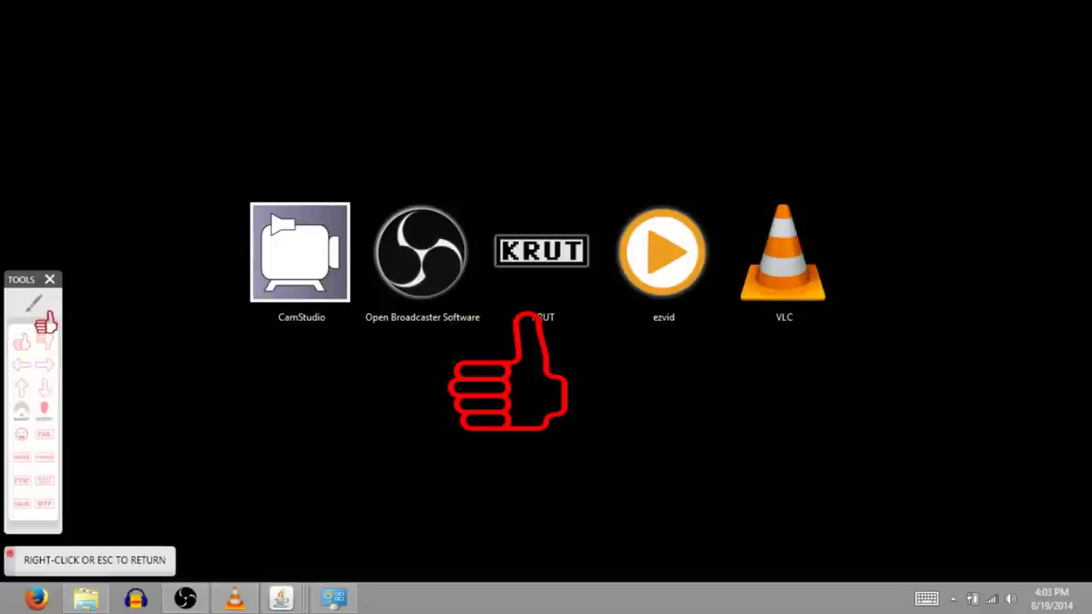
click(77, 203)
right_click(141, 317)
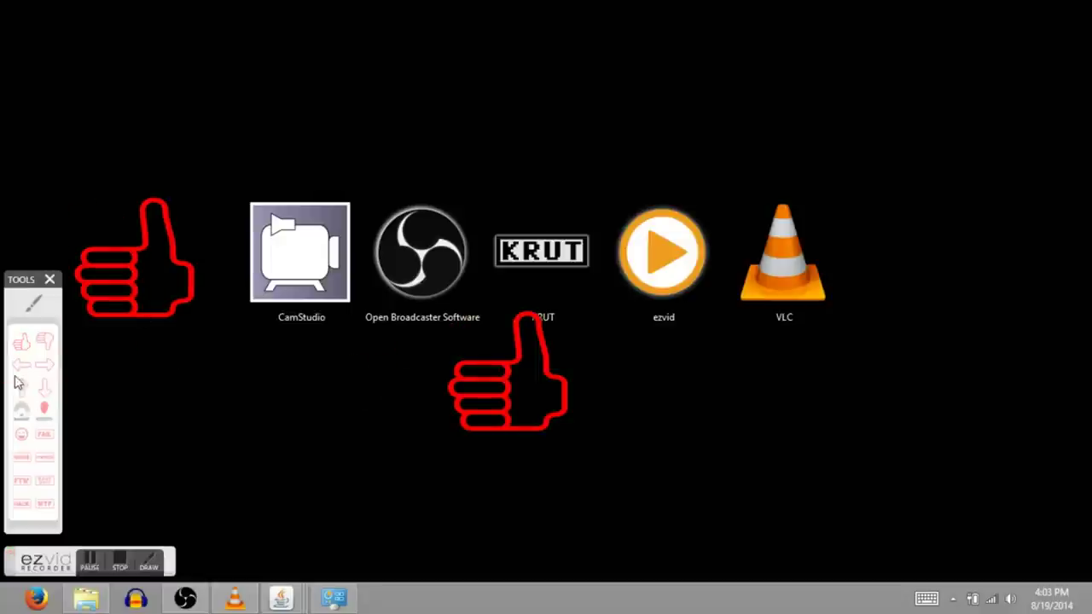
- Draw a freehand red loop around the CamStudio icon, then stop the capture
click(34, 305)
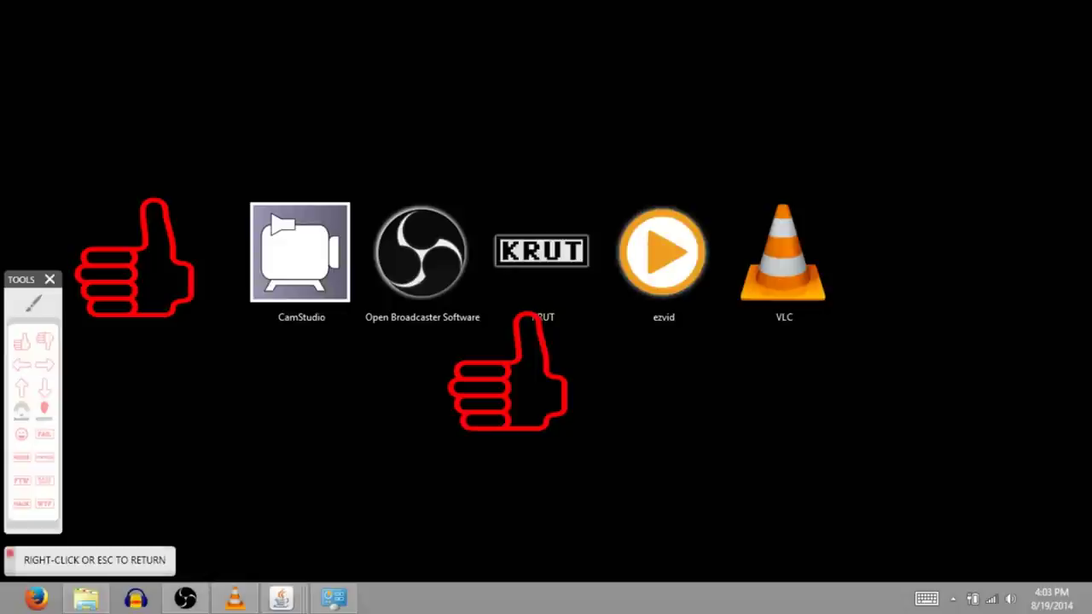
drag(184, 367, 232, 328)
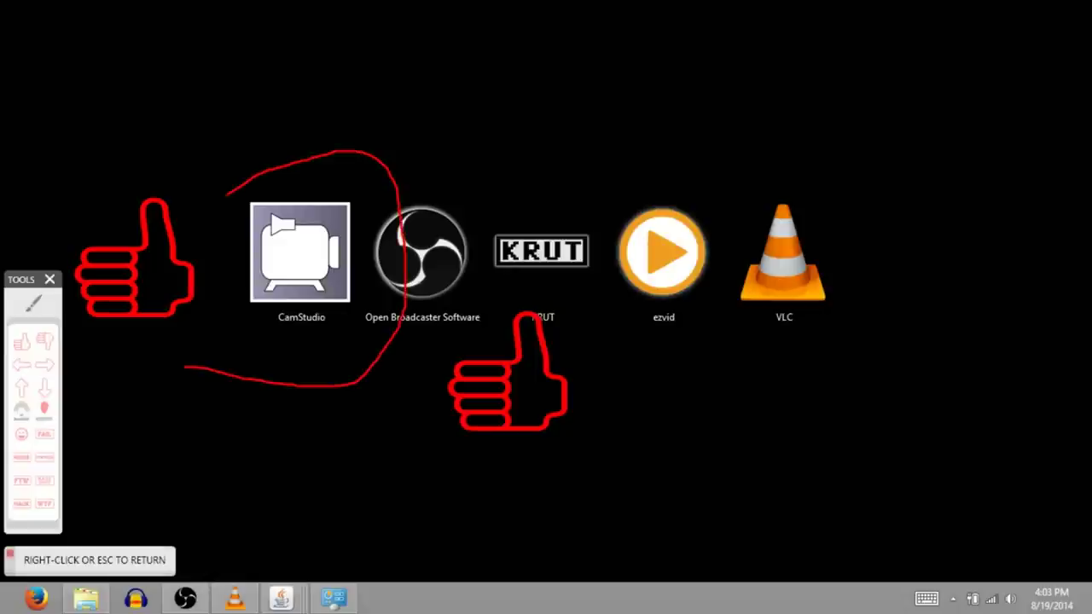
key(Escape)
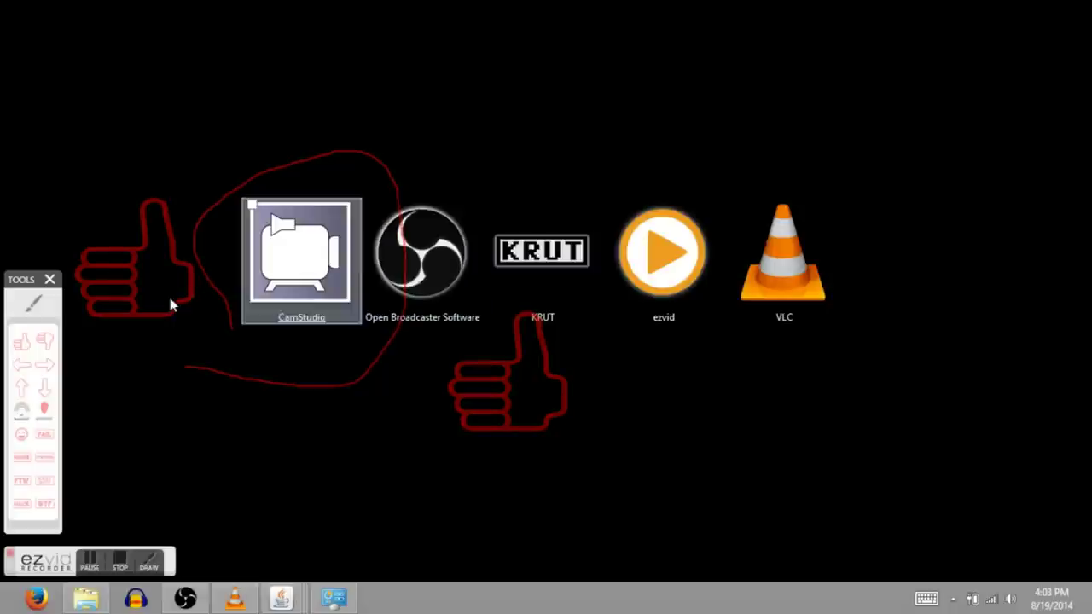
click(108, 560)
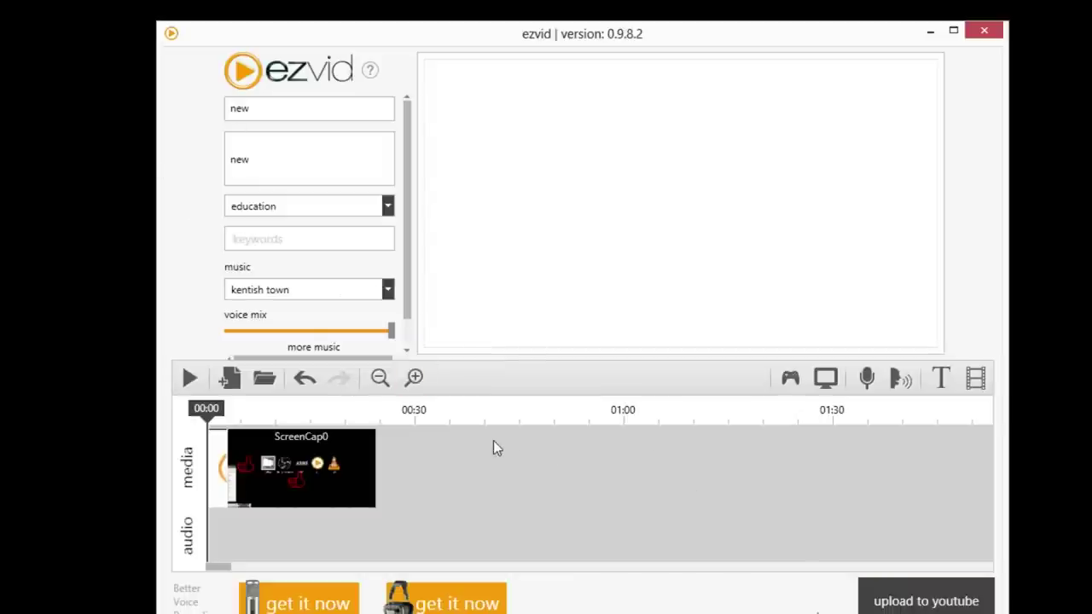
- Minimise ezvid and set VLC's capture mode to Desktop with a 15 f/s frame rate
click(929, 35)
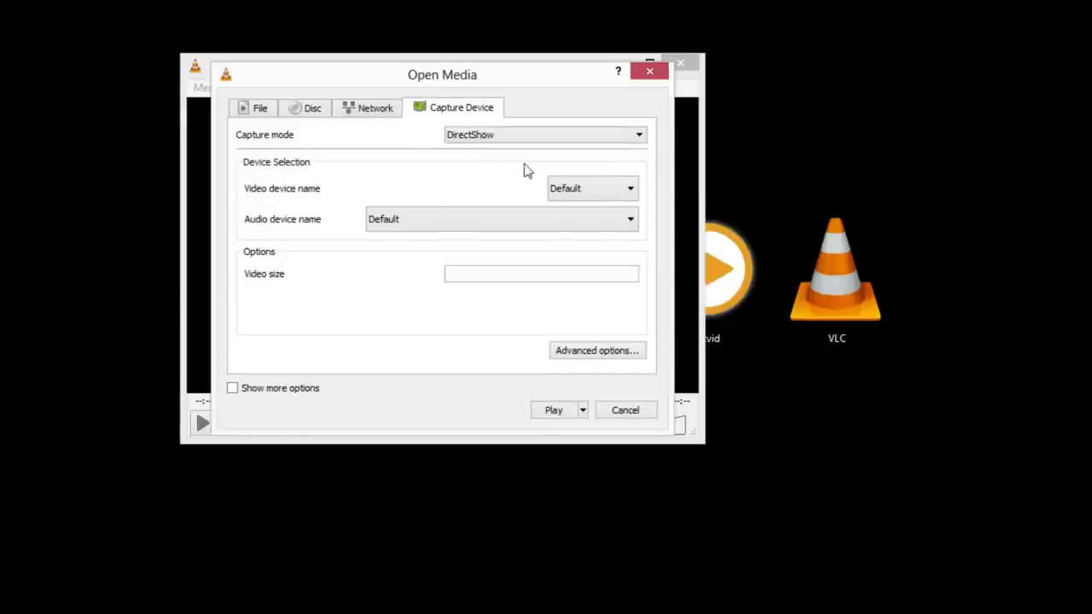
click(460, 143)
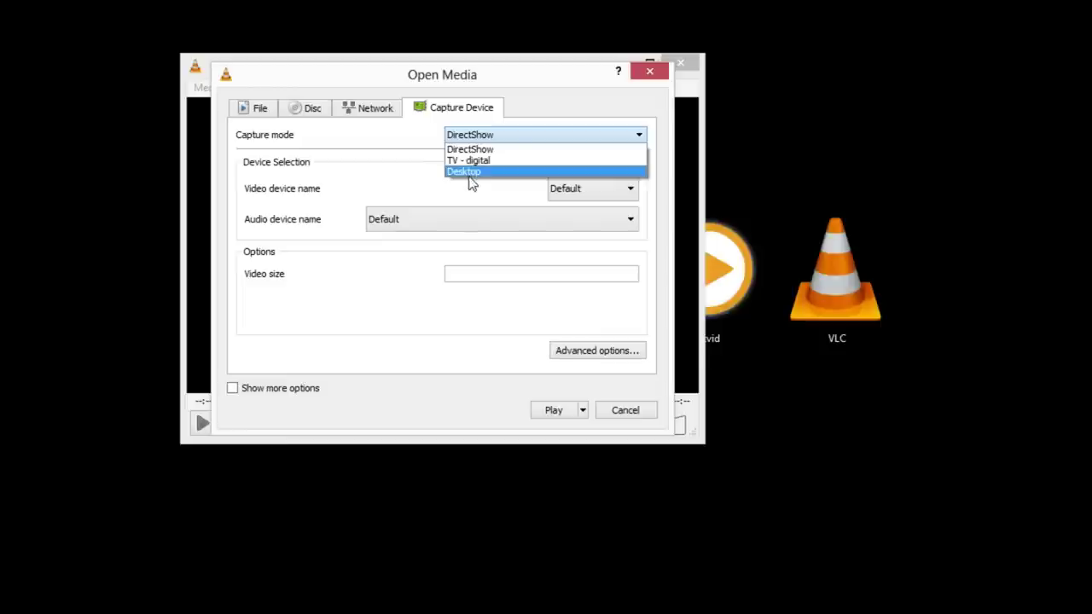
click(463, 173)
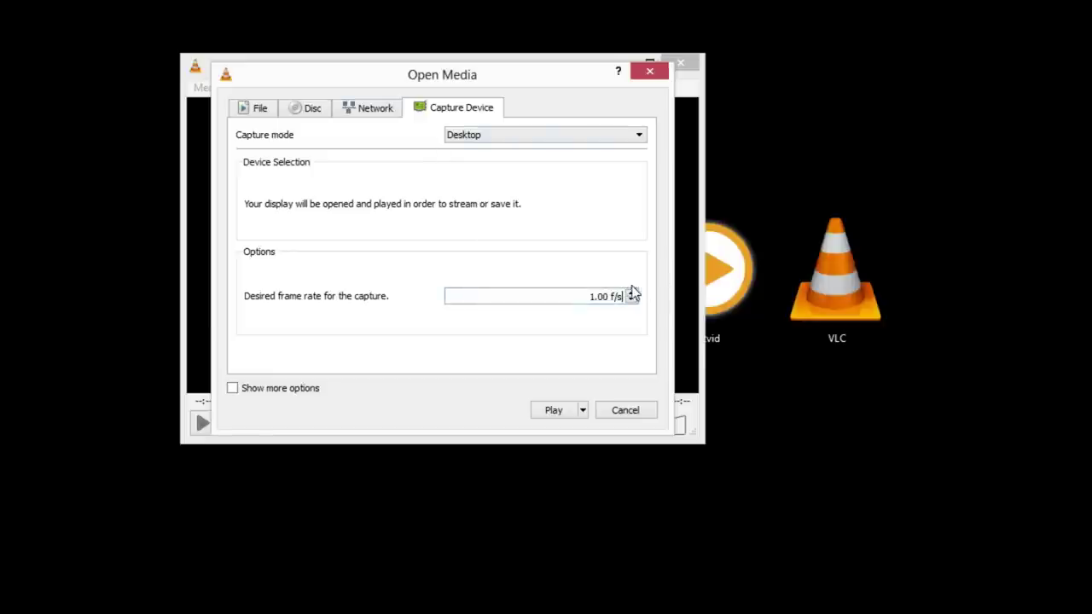
click(631, 293)
click(631, 292)
click(631, 293)
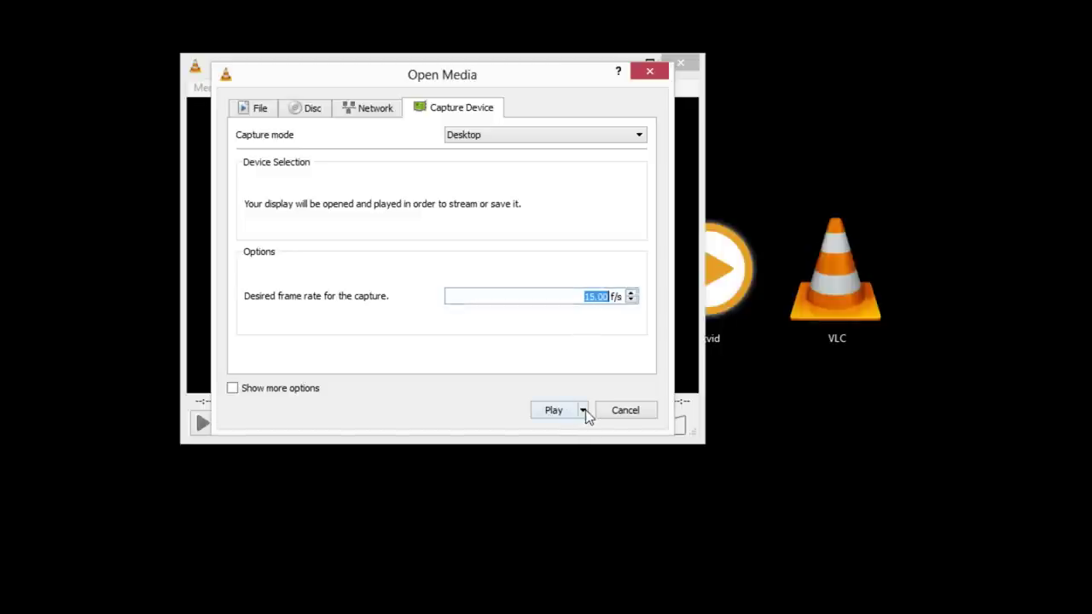
- Play the live desktop capture and maximise the player to see the recursive mirror
click(553, 413)
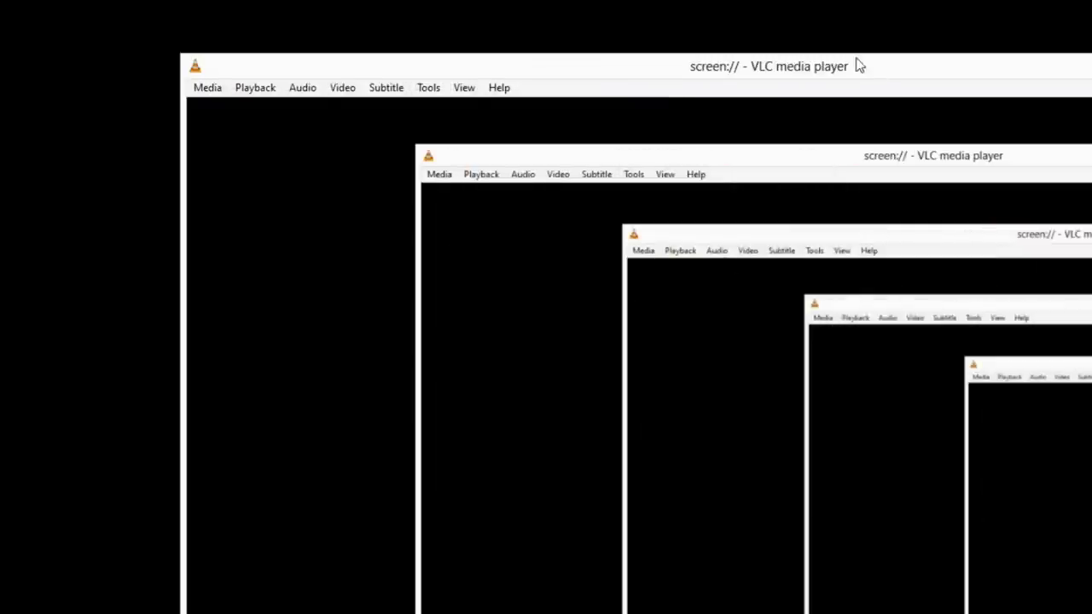
double_click(855, 64)
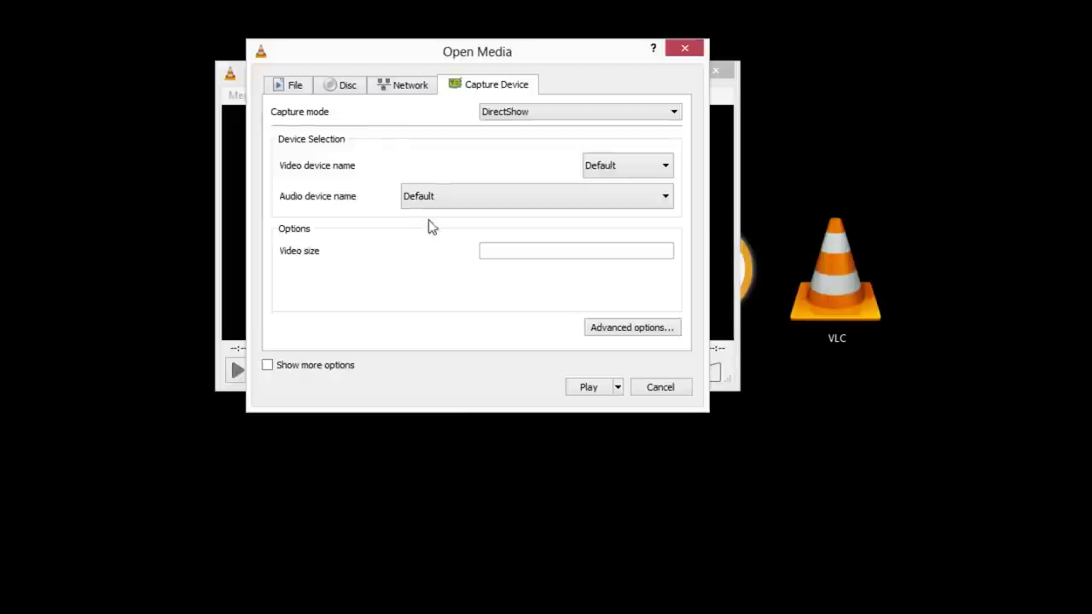
- Set Desktop capture mode with a raised frame rate and choose Stream instead of Play
click(578, 114)
click(503, 153)
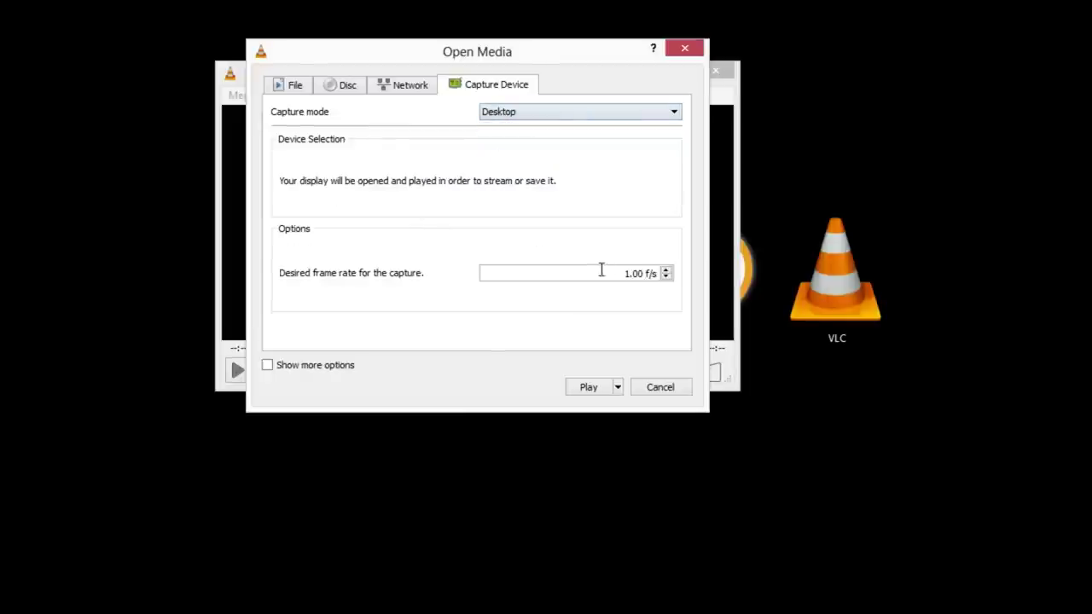
click(666, 271)
click(617, 387)
click(616, 446)
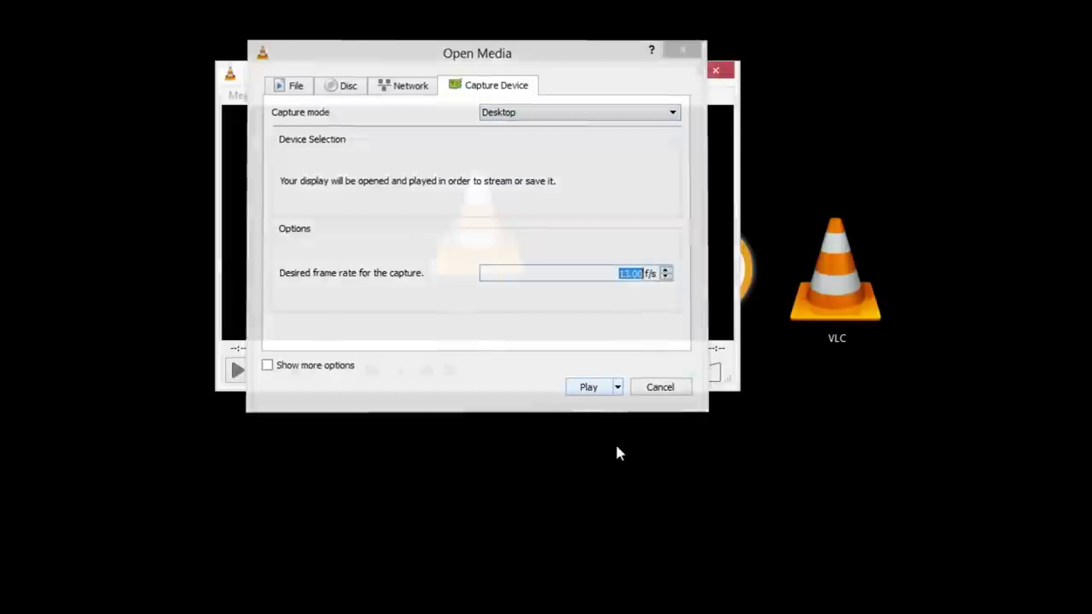
click(688, 409)
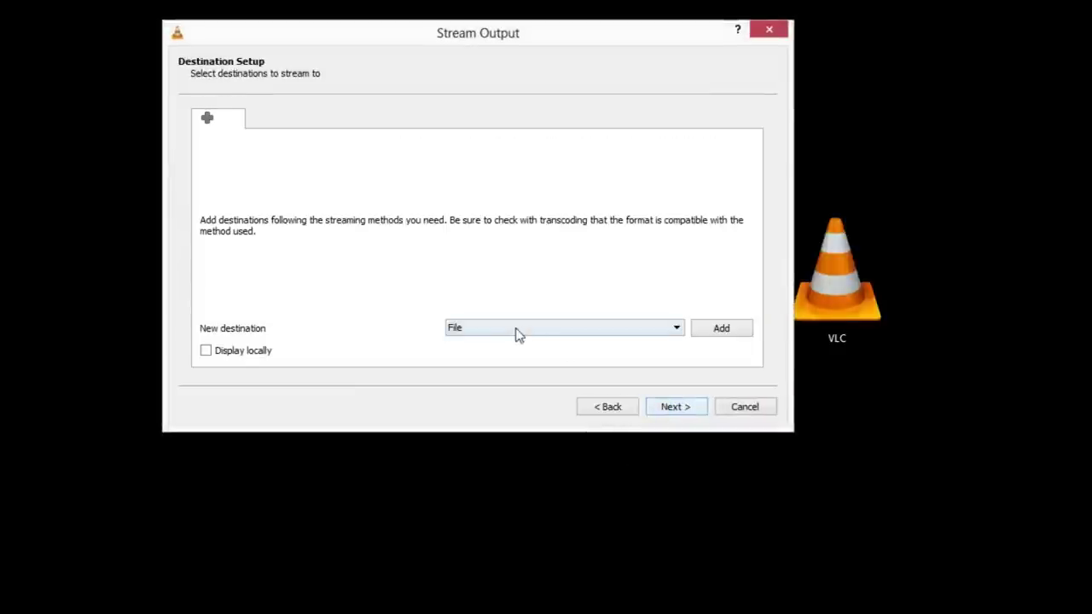
- Add a File destination saved as fff.mp4 and select the H.264 + MP3 (MP4) profile
click(724, 331)
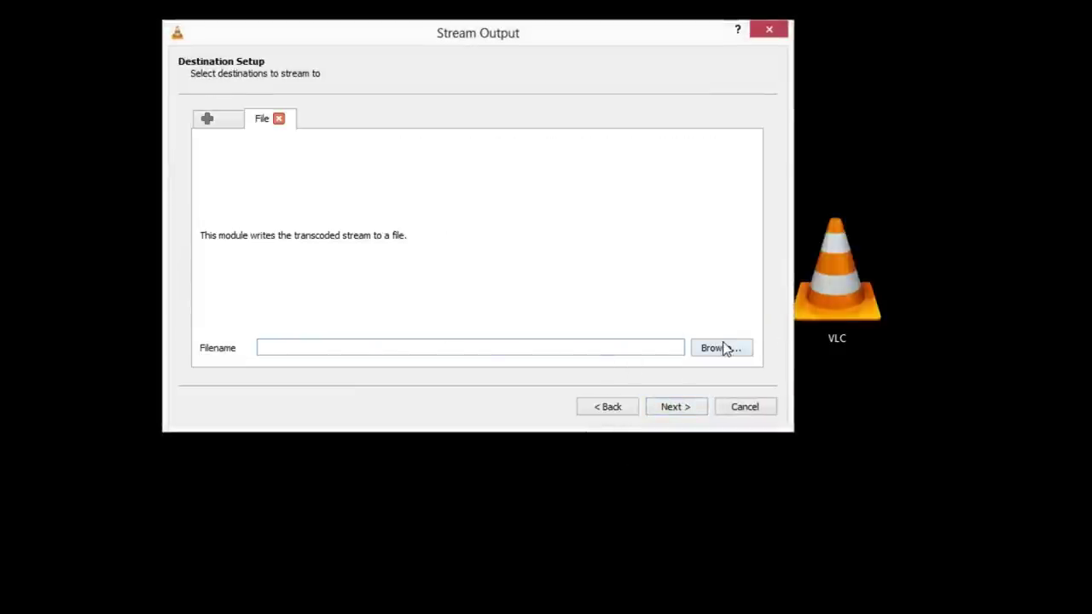
click(721, 348)
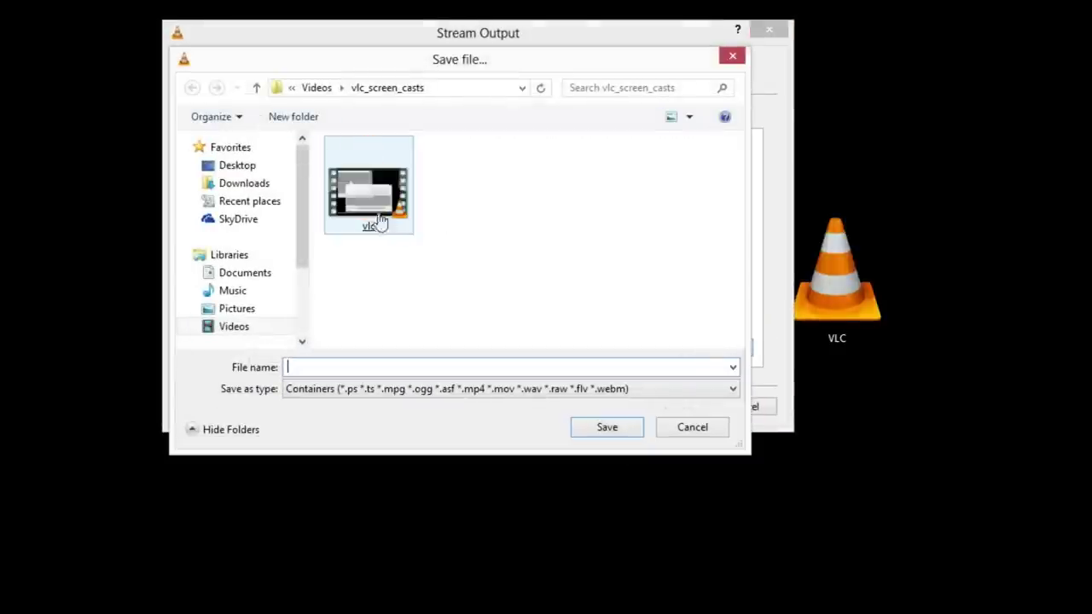
text(fttt)
click(607, 427)
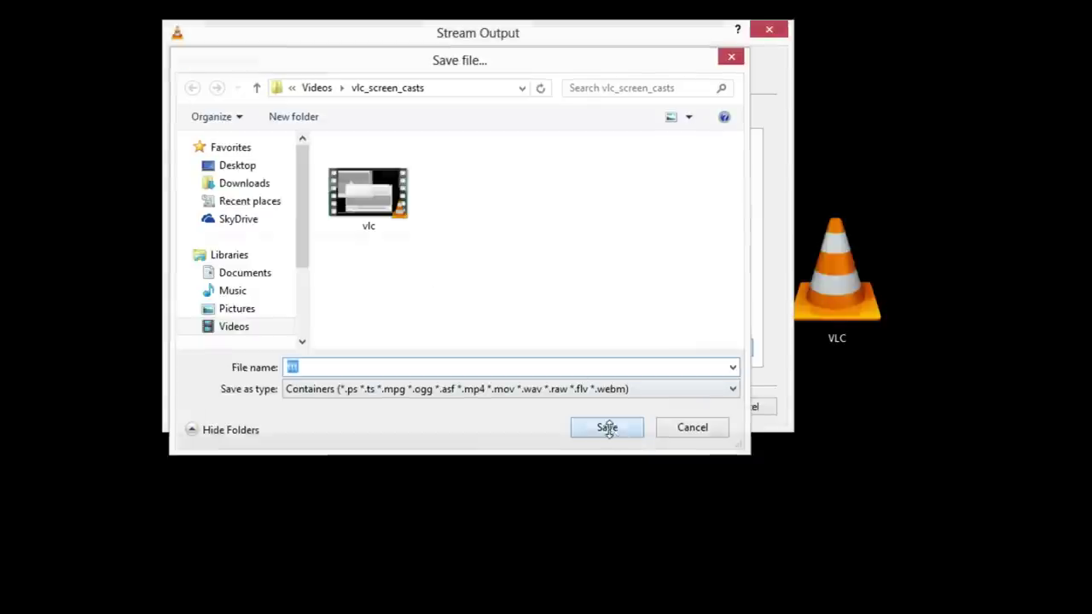
click(690, 413)
click(508, 148)
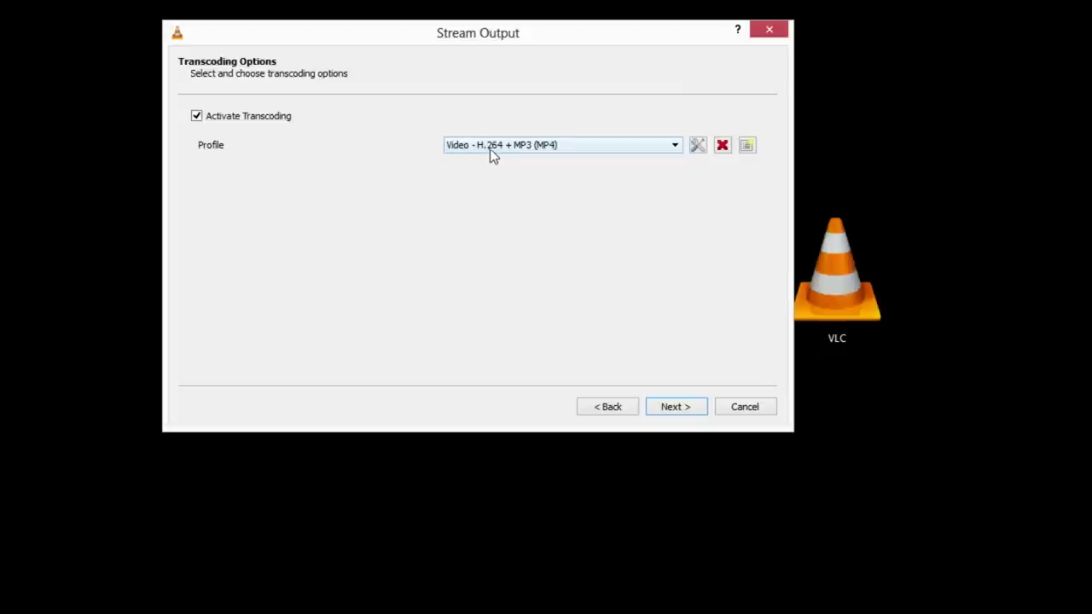
click(678, 408)
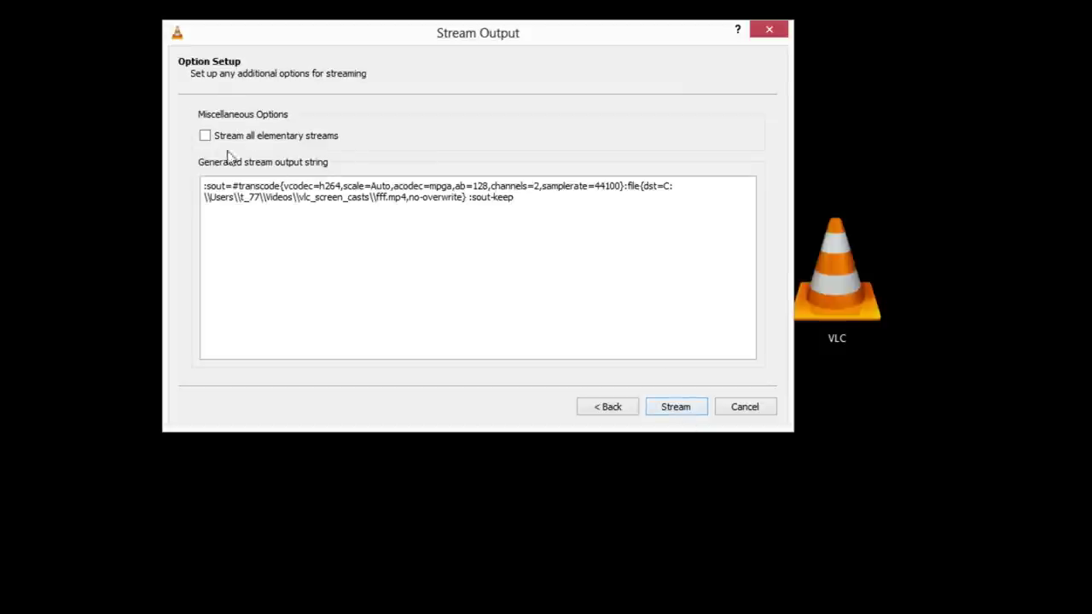
- Start streaming the desktop capture into the MP4 file
click(670, 407)
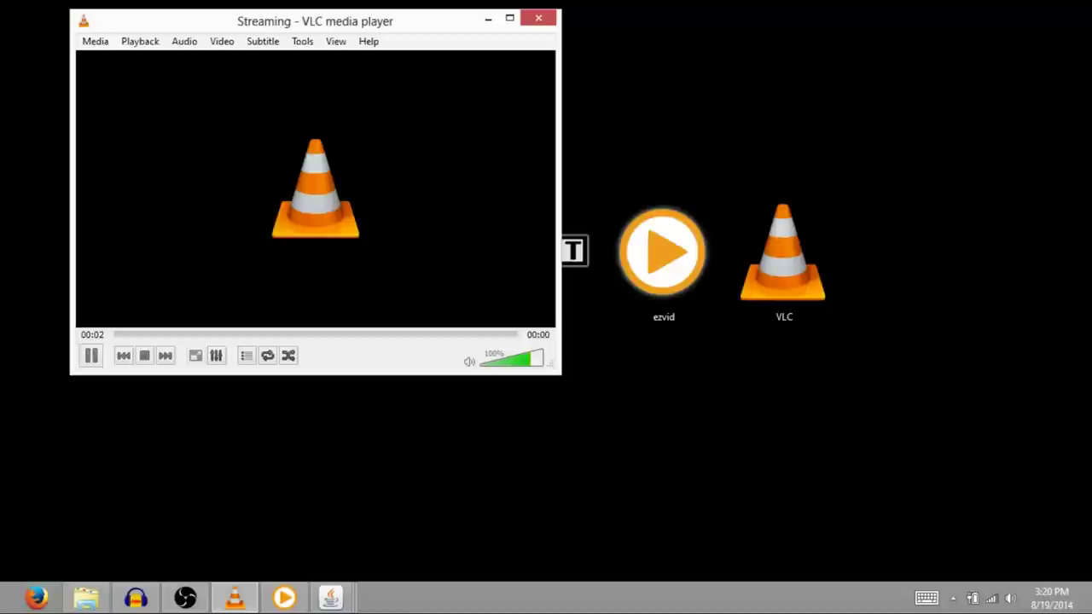